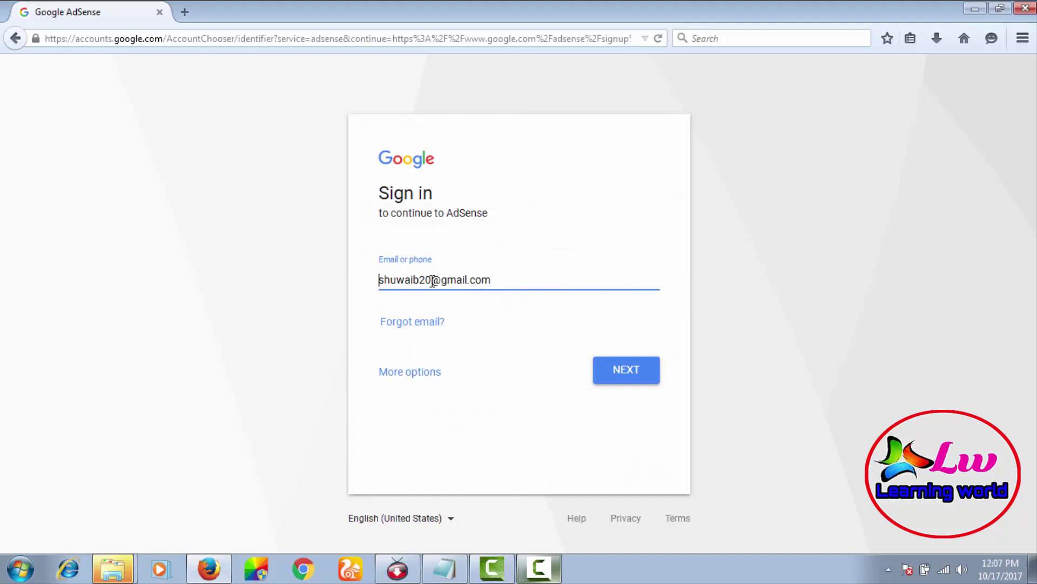
Correct the number in the sign-in e-mail address and continue to the password page.
{"action": "left_click_drag", "start_coordinate": [430, 281], "coordinate": [428, 281]}
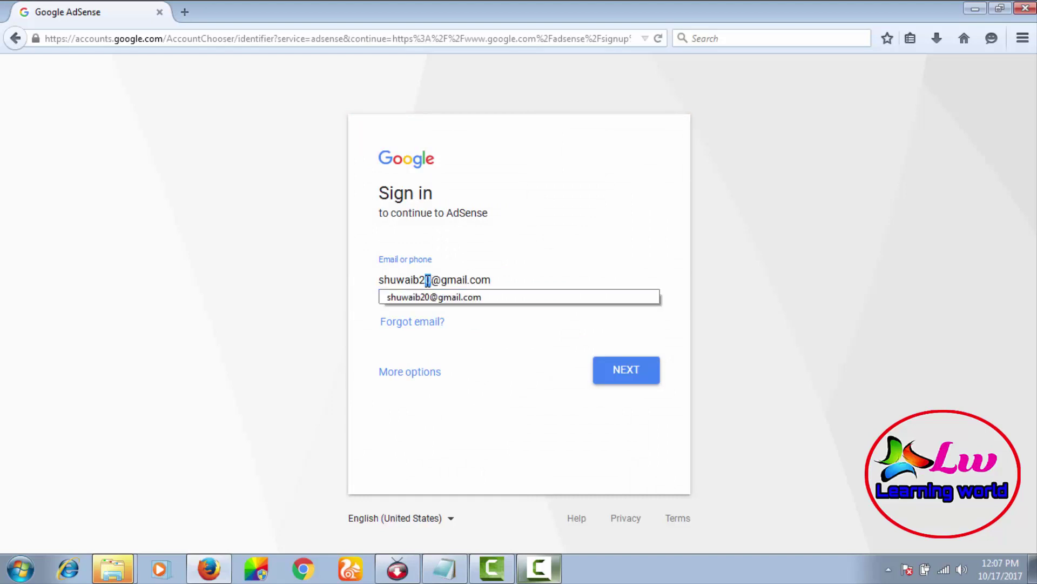
{"action": "type", "text": "1"}
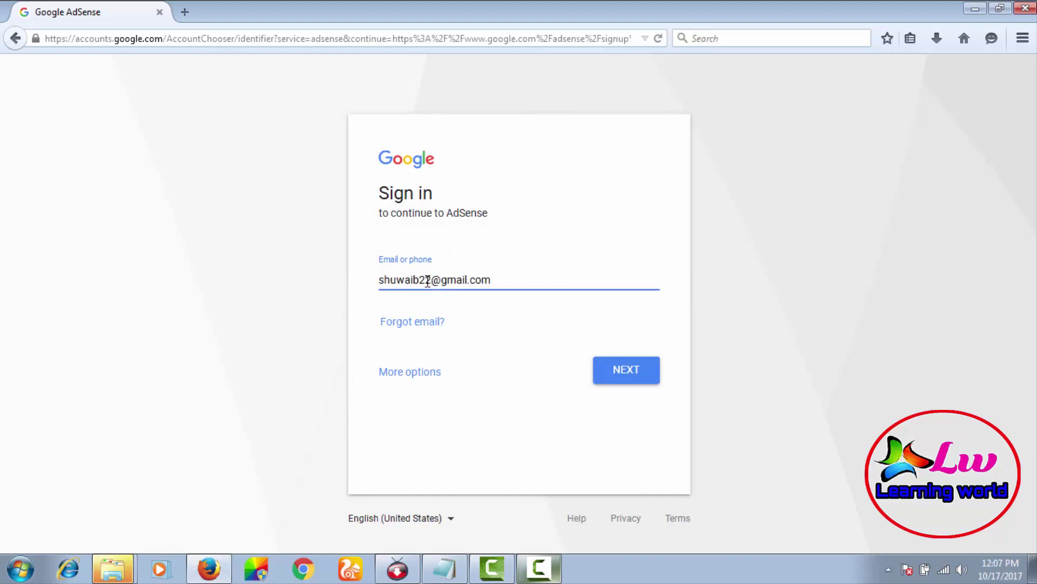
{"action": "left_click", "coordinate": [611, 370]}
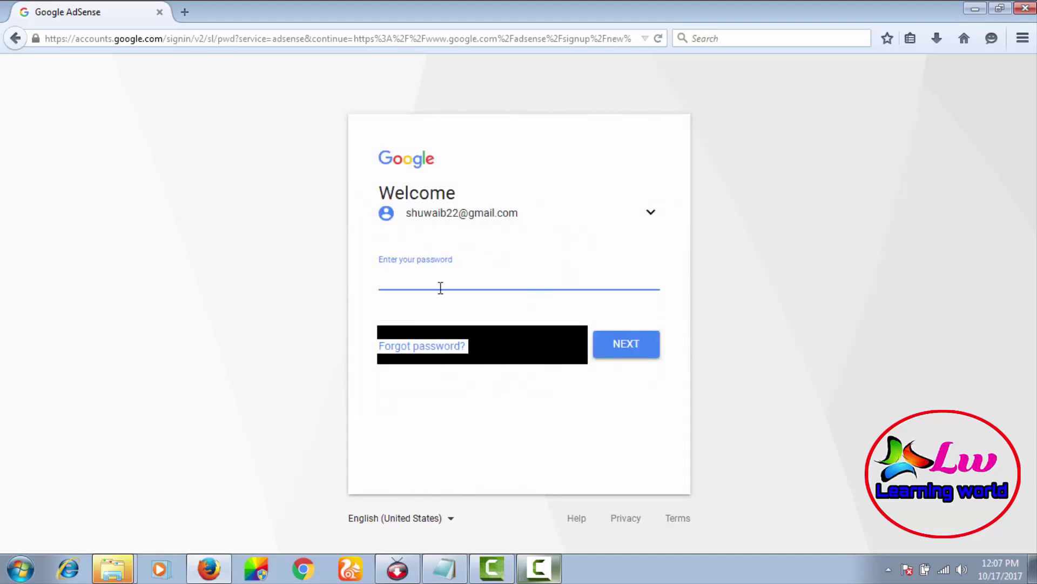
Enter the account password to sign in to AdSense and dismiss the offer to remember it.
{"action": "type", "text": "•"}
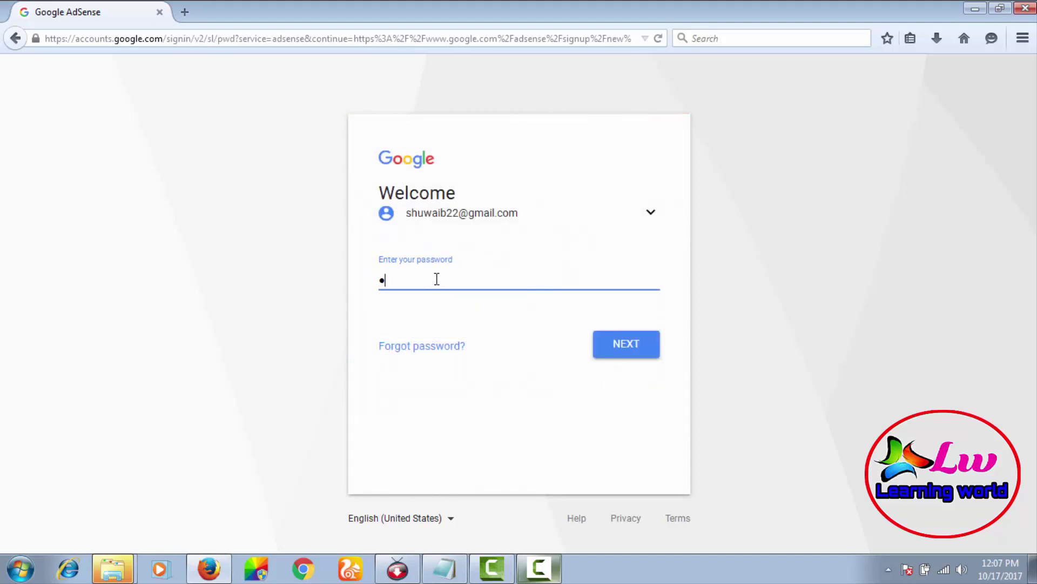
{"action": "key", "text": "BackSpace"}
{"action": "type", "text": "•••••••••••"}
{"action": "left_click", "coordinate": [619, 348]}
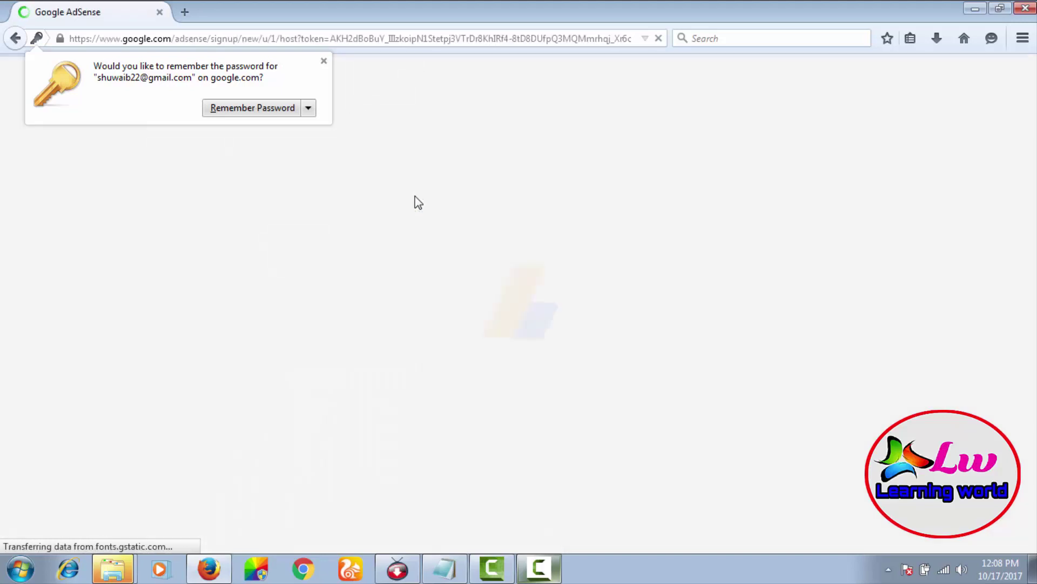
{"action": "left_click", "coordinate": [323, 62]}
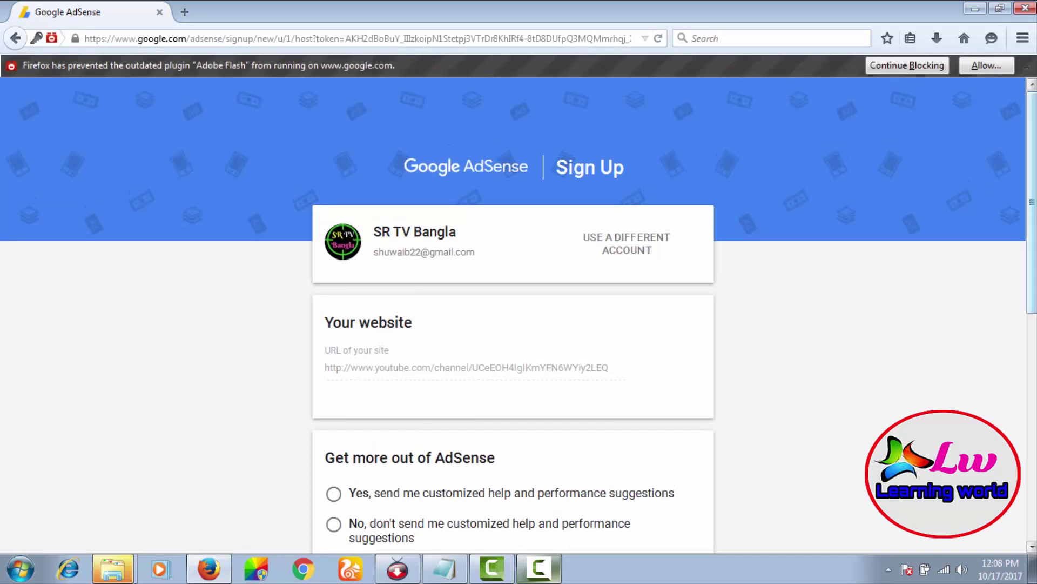
Choose Yes for receiving customized help and performance suggestions in the AdSense sign-up form.
{"action": "scroll", "coordinate": [1034, 114], "scroll_direction": "down", "scroll_amount": 3}
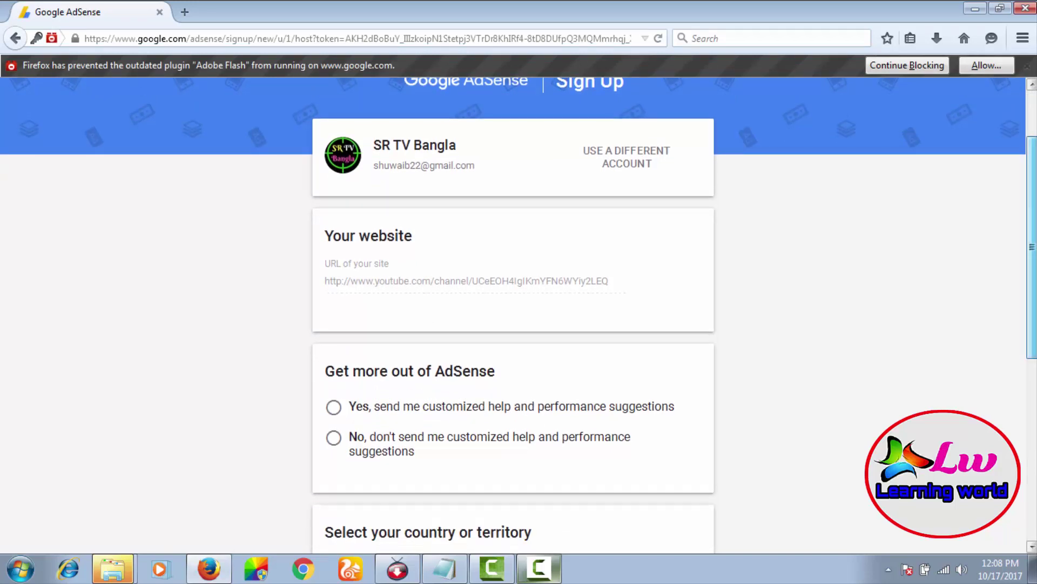
{"action": "scroll", "coordinate": [1032, 249], "scroll_direction": "down", "scroll_amount": 1}
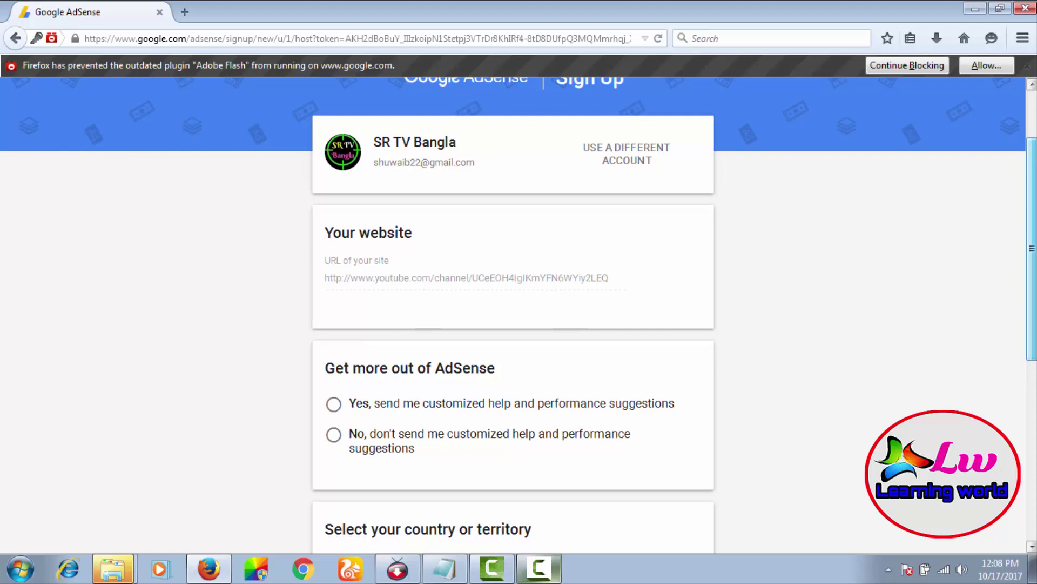
{"action": "scroll", "coordinate": [1032, 249], "scroll_direction": "down", "scroll_amount": 3}
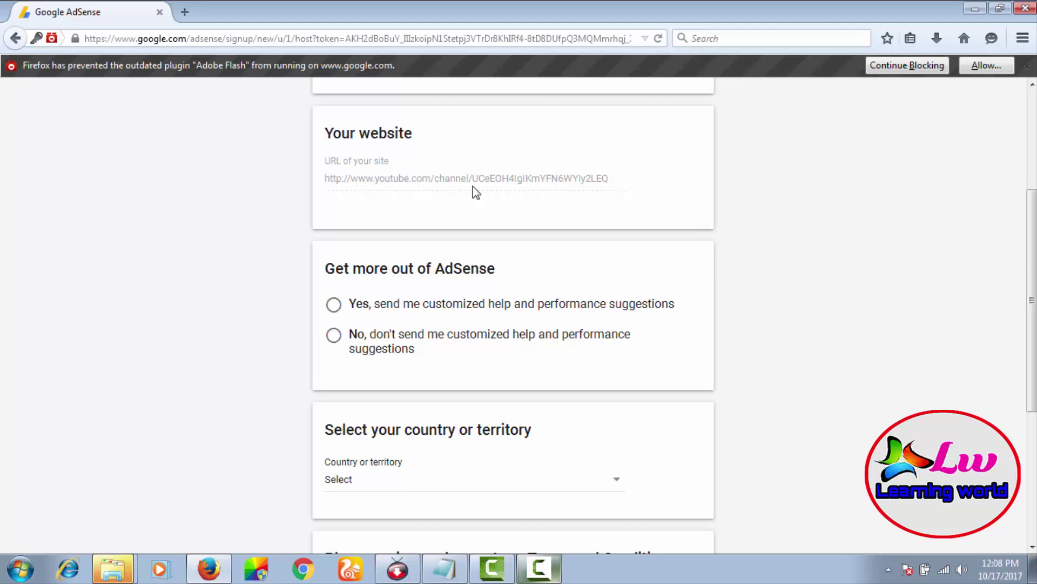
{"action": "left_click", "coordinate": [334, 311]}
Set the country or territory to Bangladesh in the sign-up form.
{"action": "scroll", "coordinate": [1033, 258], "scroll_direction": "down", "scroll_amount": 3}
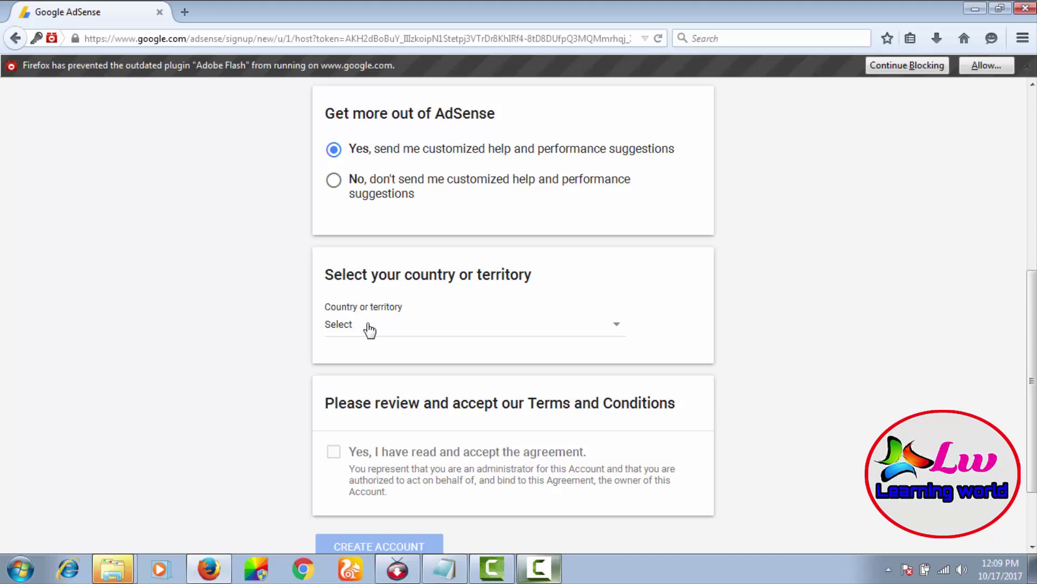
{"action": "left_click", "coordinate": [369, 329]}
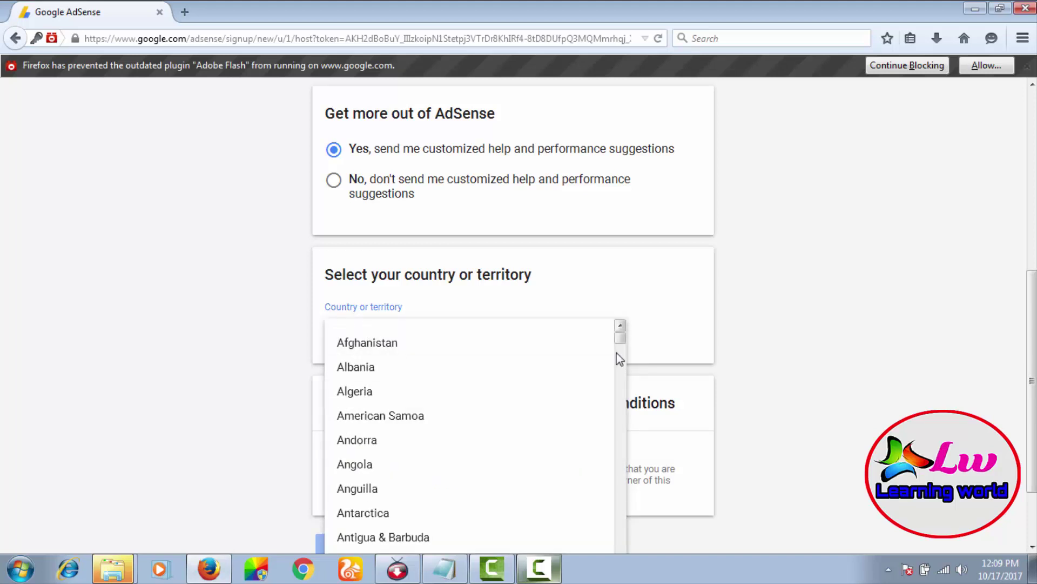
{"action": "left_click_drag", "start_coordinate": [621, 341], "coordinate": [619, 359]}
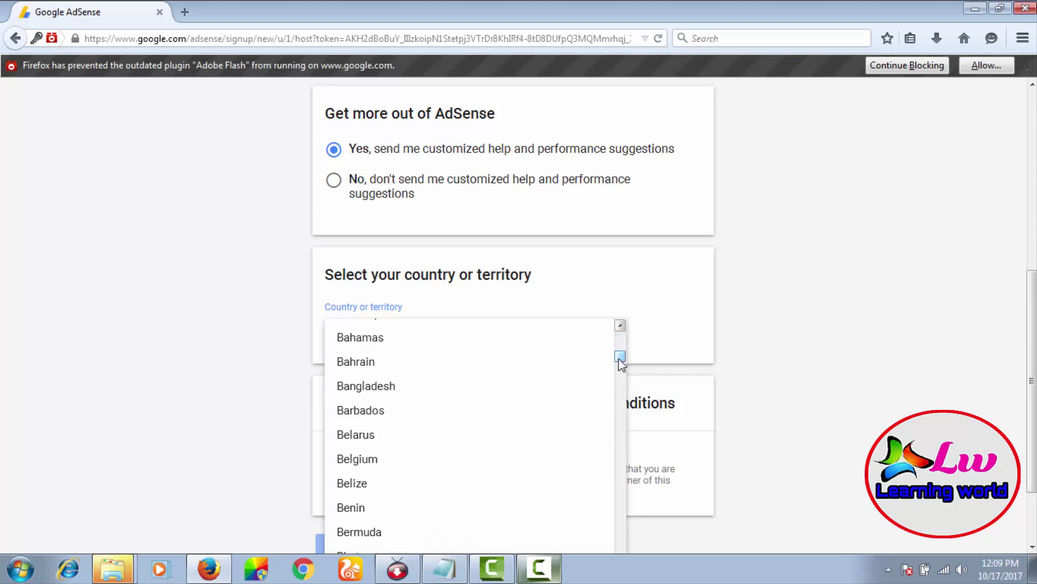
{"action": "left_click", "coordinate": [390, 387]}
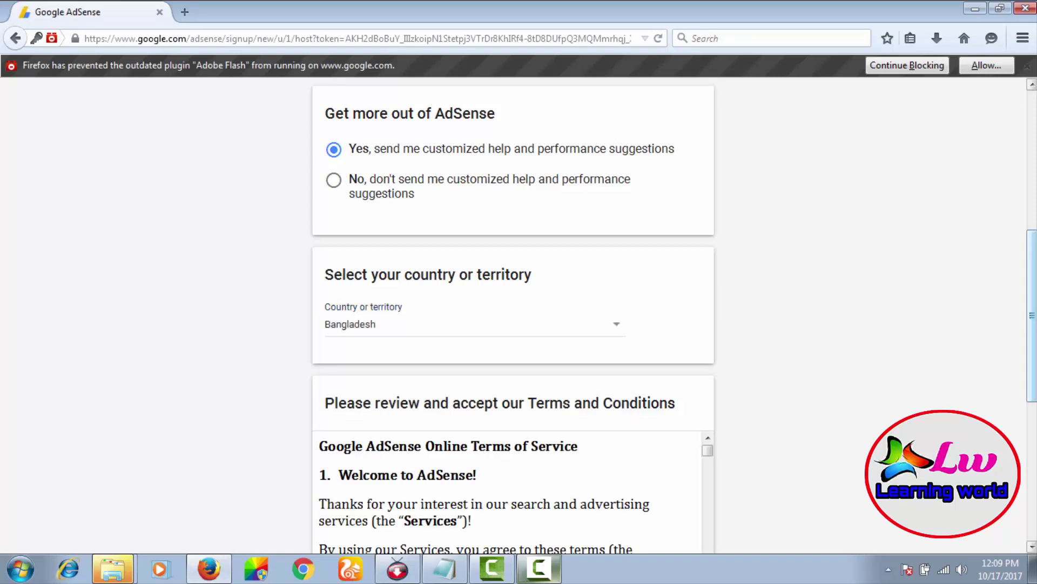
Accept the AdSense Terms and Conditions agreement and create the account.
{"action": "scroll", "coordinate": [513, 324], "scroll_direction": "down", "scroll_amount": 3}
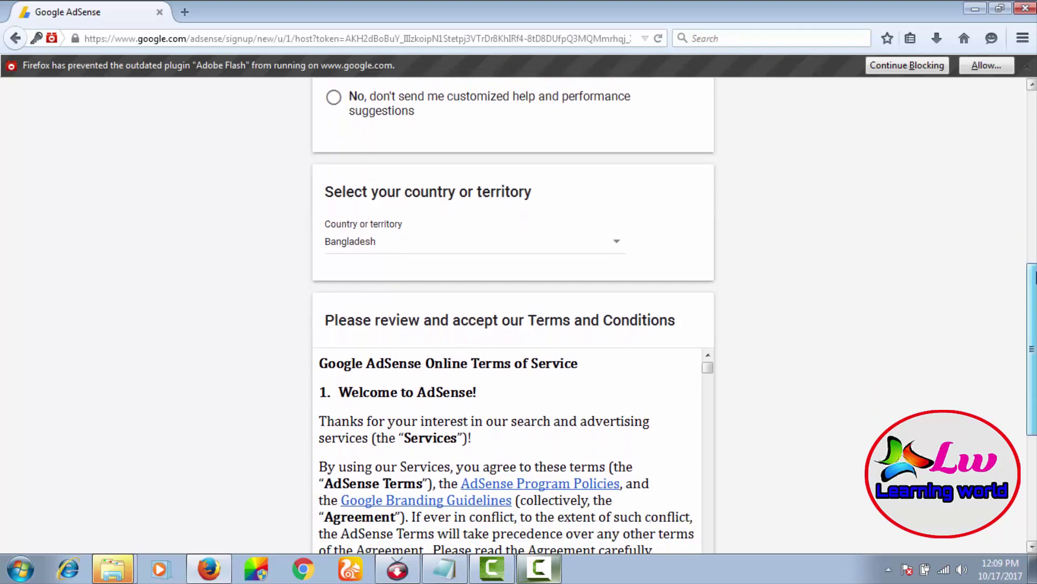
{"action": "scroll", "coordinate": [513, 324], "scroll_direction": "down", "scroll_amount": 1}
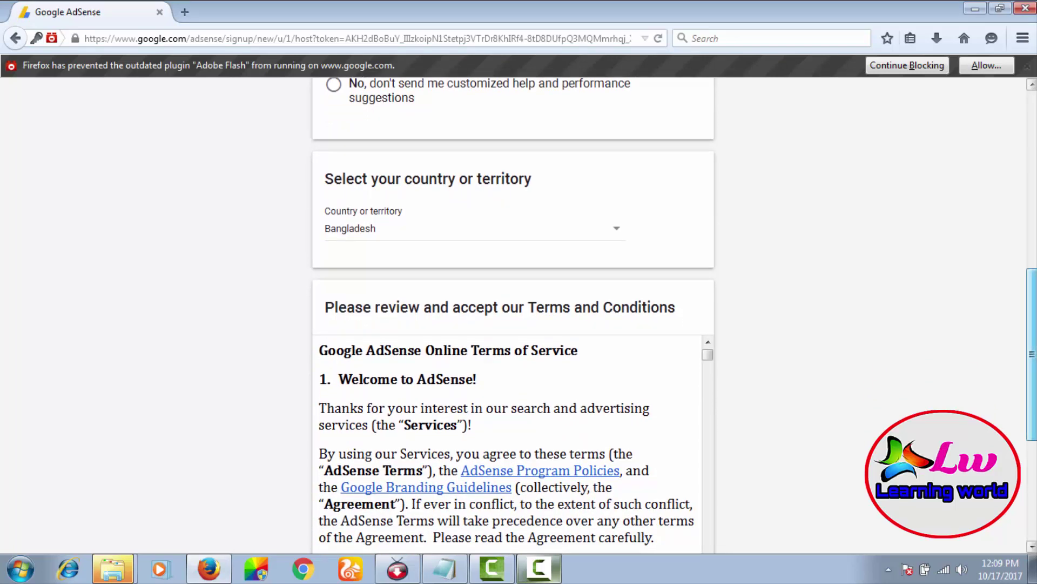
{"action": "scroll", "coordinate": [513, 314], "scroll_direction": "down", "scroll_amount": 5}
{"action": "scroll", "coordinate": [892, 432], "scroll_direction": "down", "scroll_amount": 2}
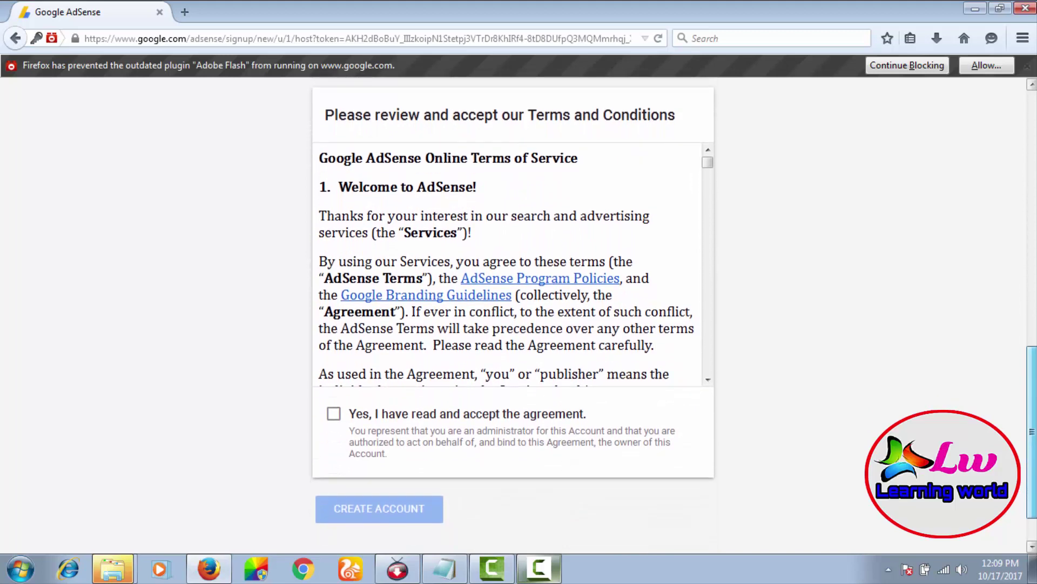
{"action": "left_click", "coordinate": [332, 416]}
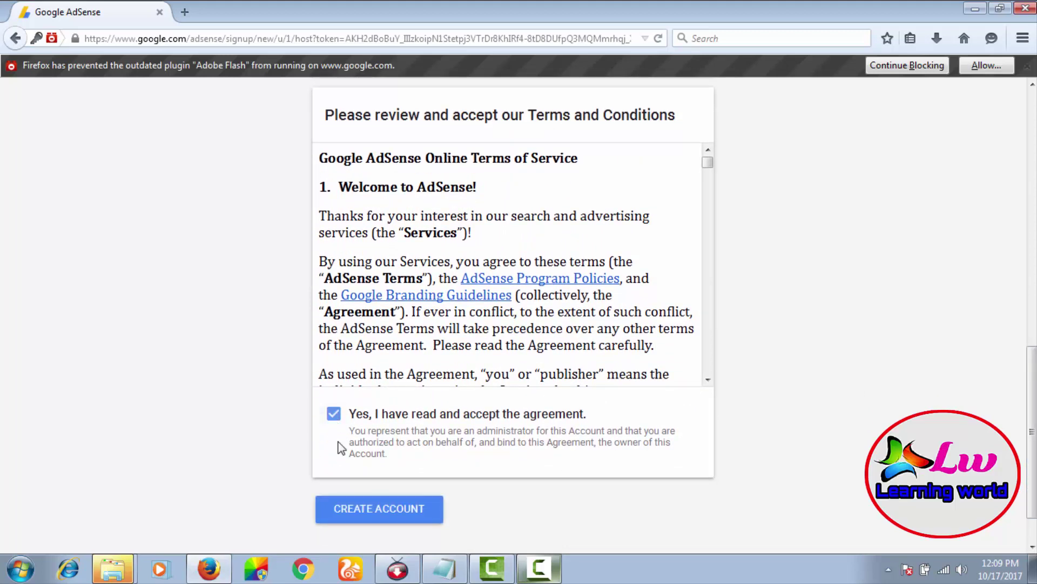
{"action": "left_click", "coordinate": [382, 512]}
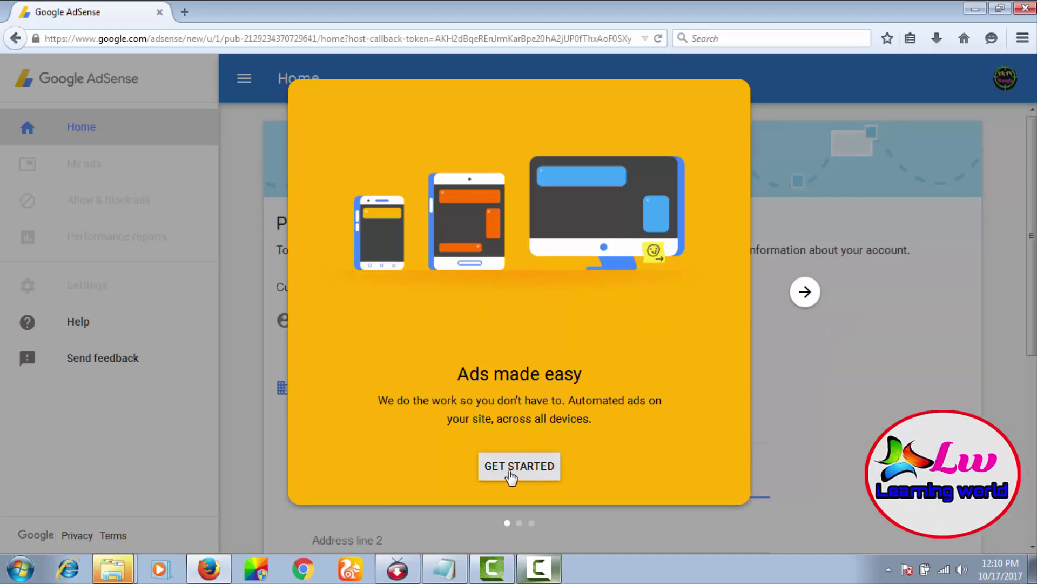
Get started from the Ads made easy introduction and choose Individual as the account type in the payment address details.
{"action": "left_click", "coordinate": [528, 475]}
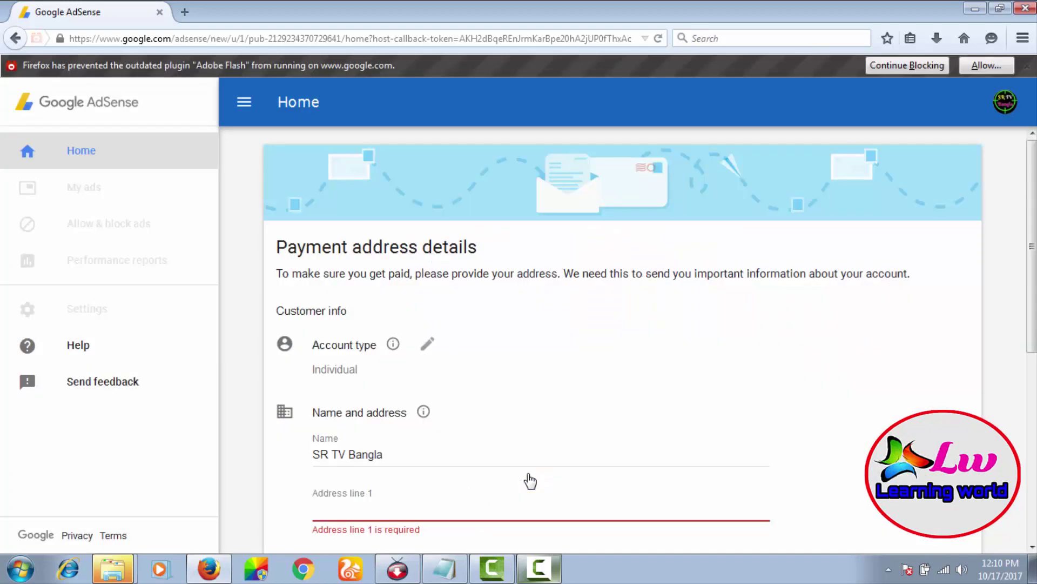
{"action": "scroll", "coordinate": [1035, 186], "scroll_direction": "down", "scroll_amount": 3}
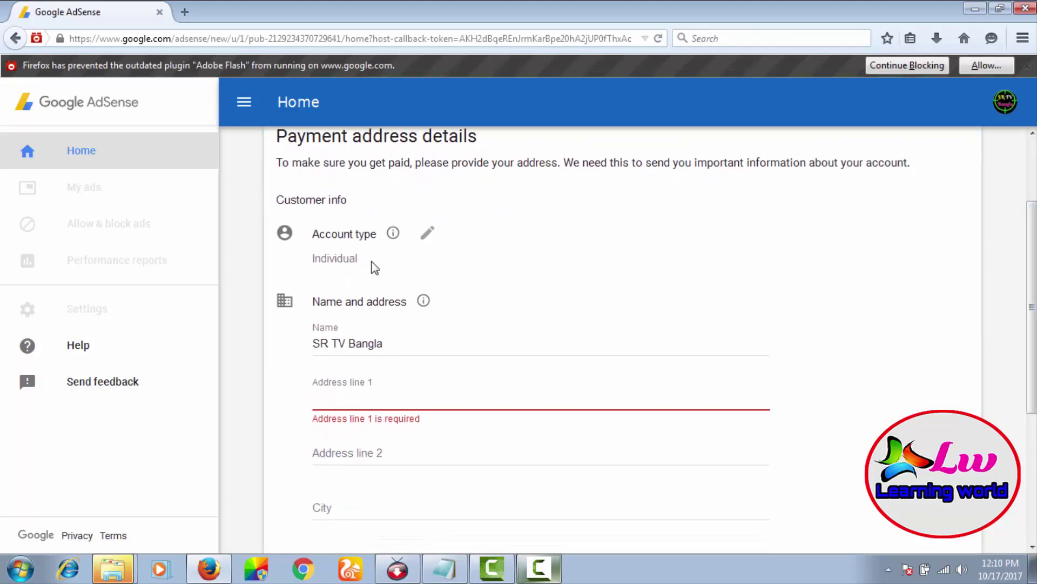
{"action": "left_click", "coordinate": [356, 264]}
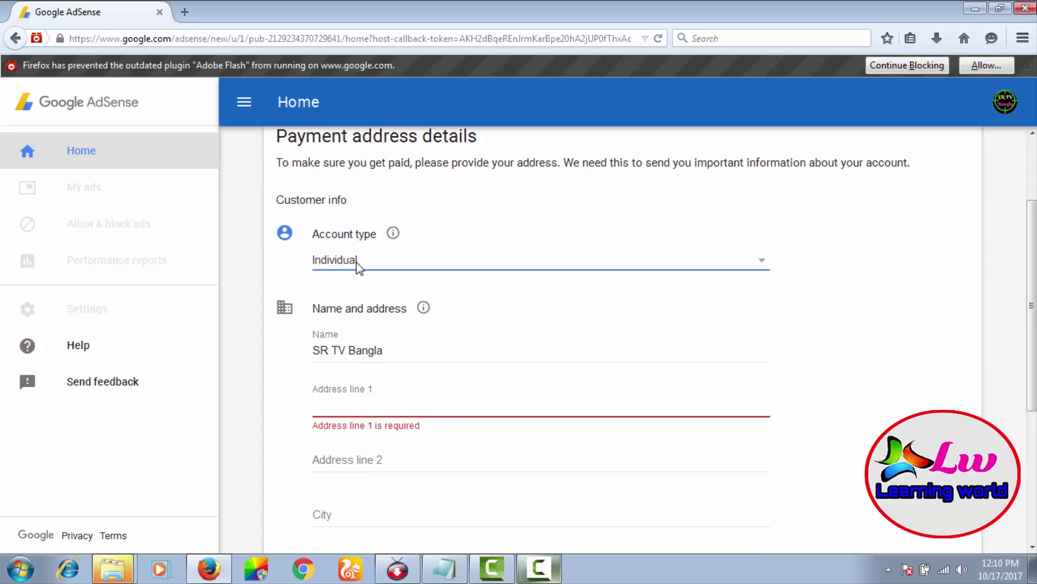
{"action": "left_click", "coordinate": [358, 267]}
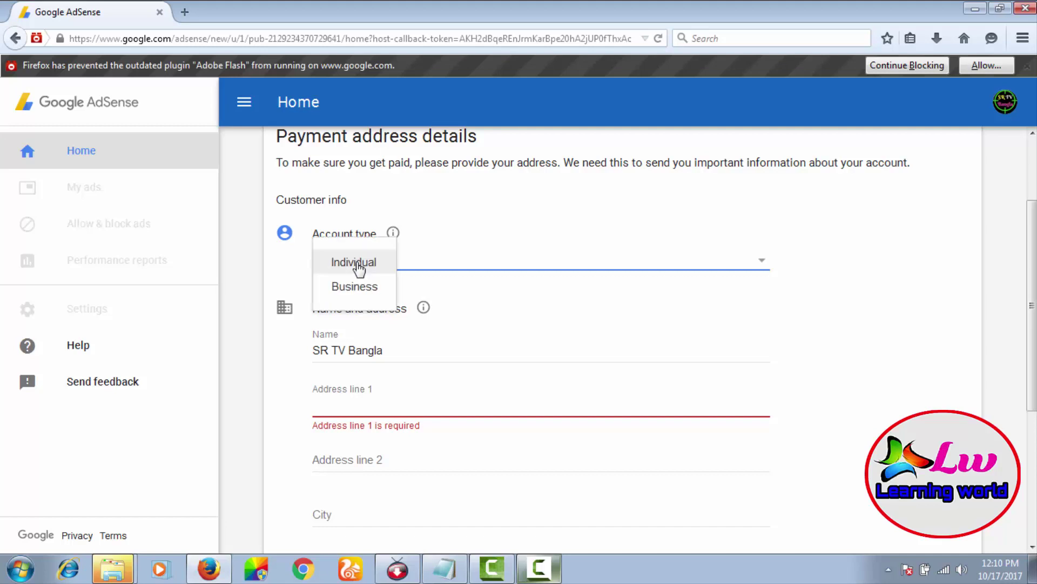
{"action": "left_click", "coordinate": [358, 267]}
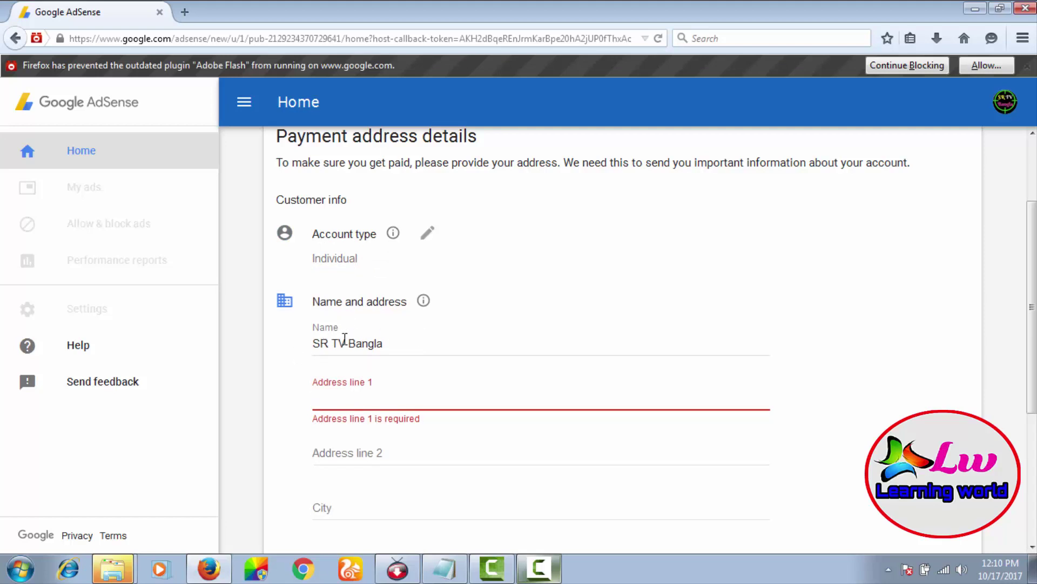
Clear the prefilled name from the Name and address section of the payment details.
{"action": "left_click_drag", "start_coordinate": [384, 341], "coordinate": [294, 341]}
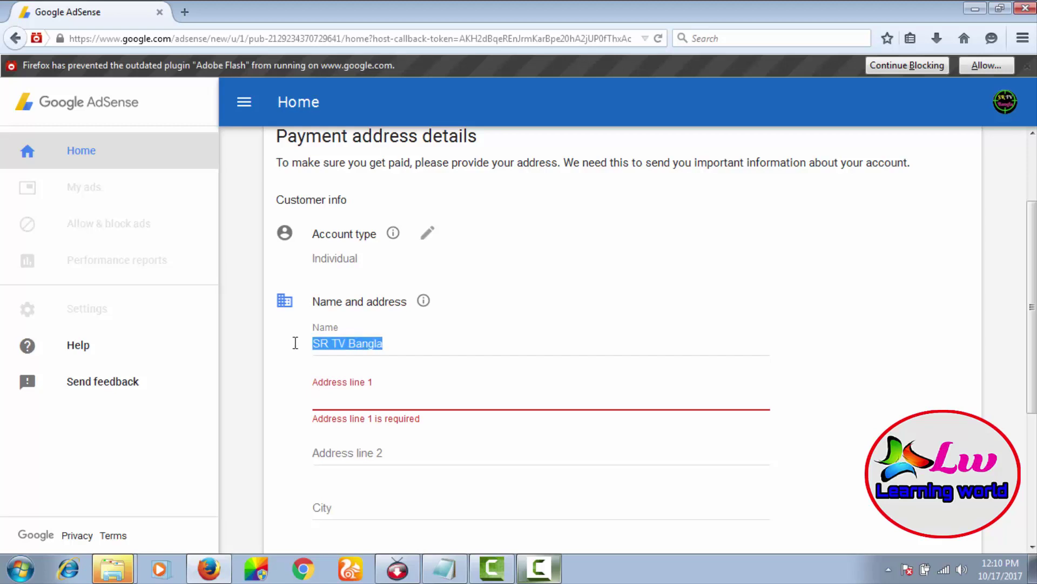
{"action": "key", "text": "BackSpace"}
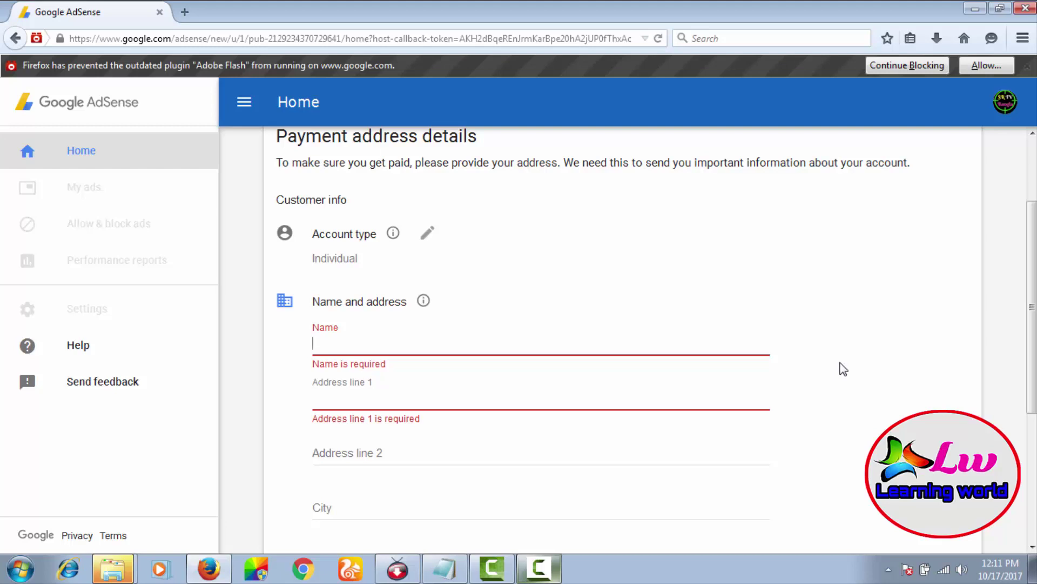
{"action": "scroll", "coordinate": [1032, 307], "scroll_direction": "down", "scroll_amount": 3}
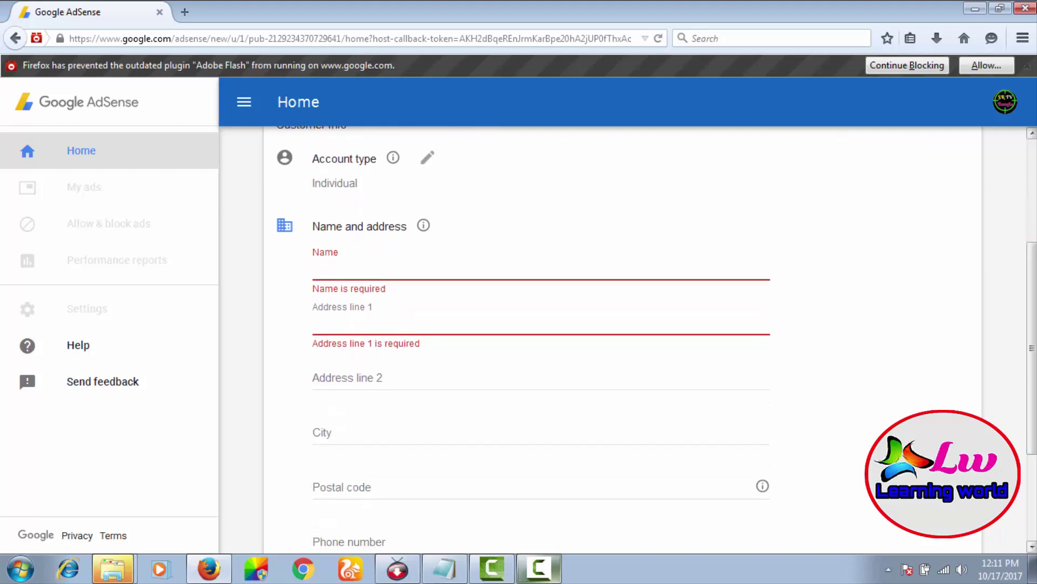